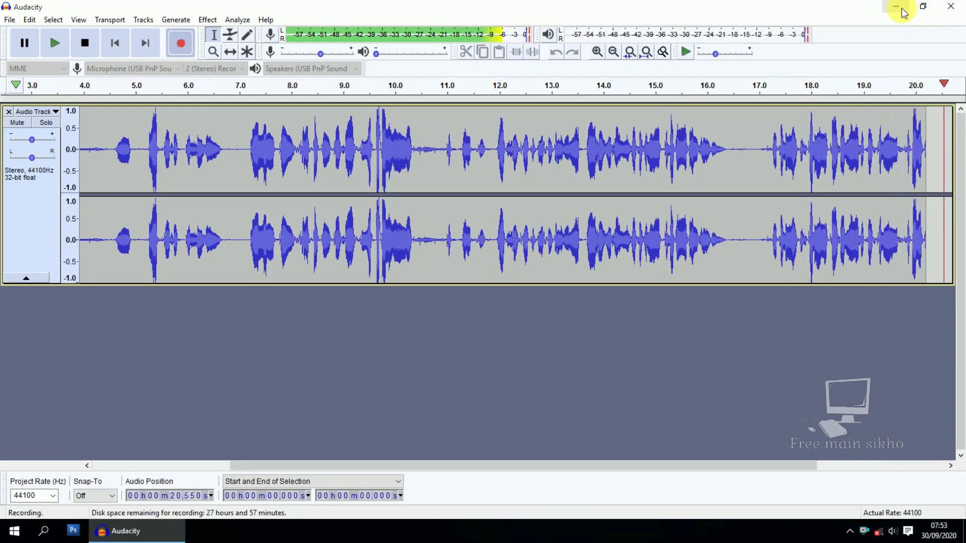
- Minimize the audio recorder window and open the Calculator app
left_click(904, 13)
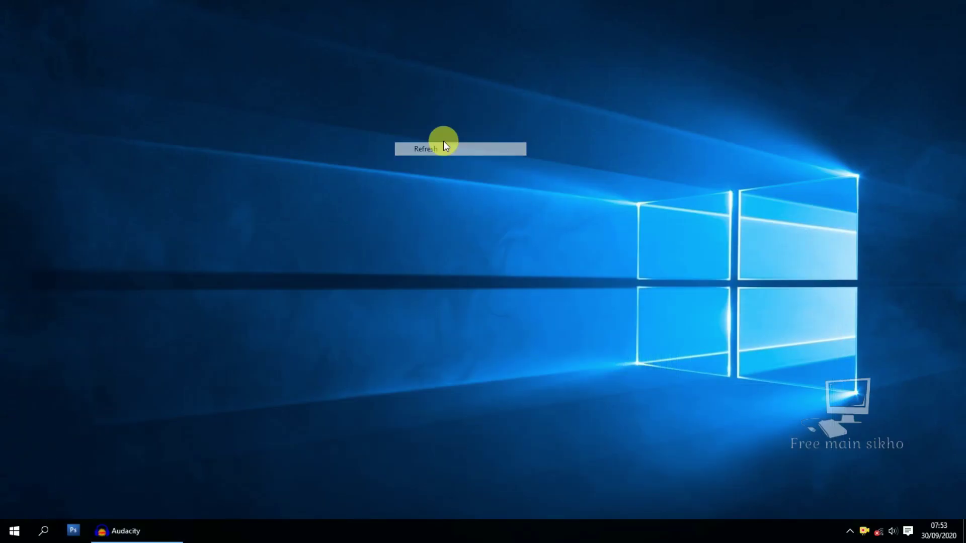
left_click(14, 531)
left_click(165, 465)
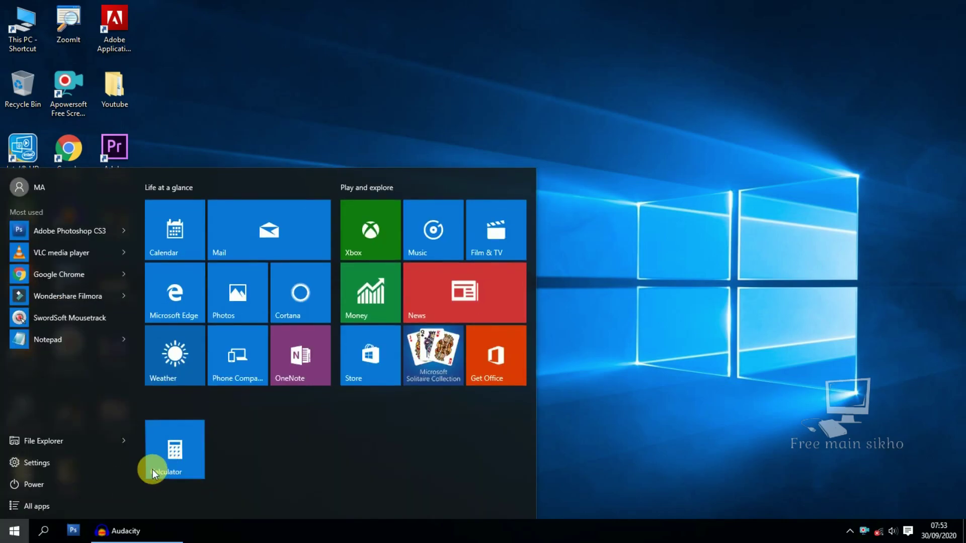
- Widen the Calculator window slightly and reposition it on the desktop beside the icons
left_click_drag(376, 144, 461, 145)
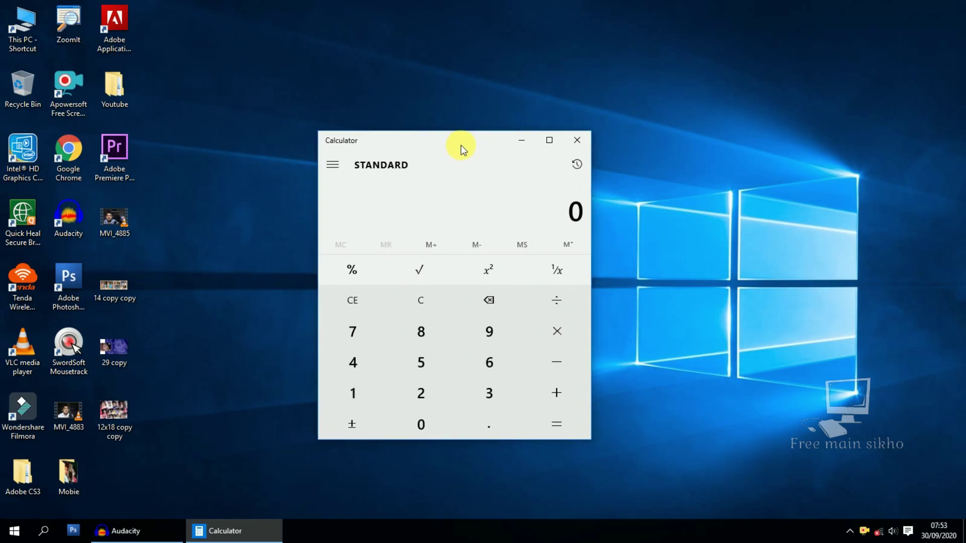
left_click_drag(596, 197, 622, 195)
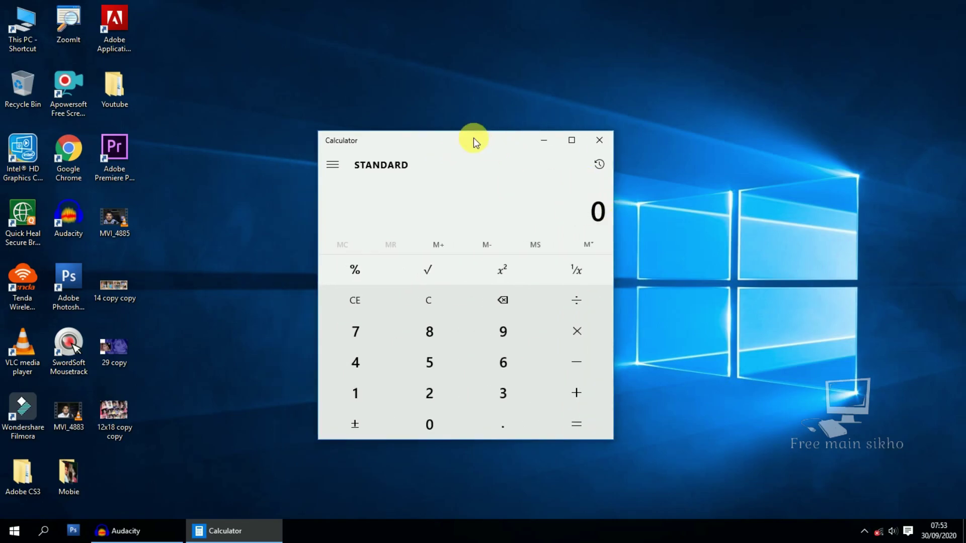
left_click_drag(464, 140, 455, 140)
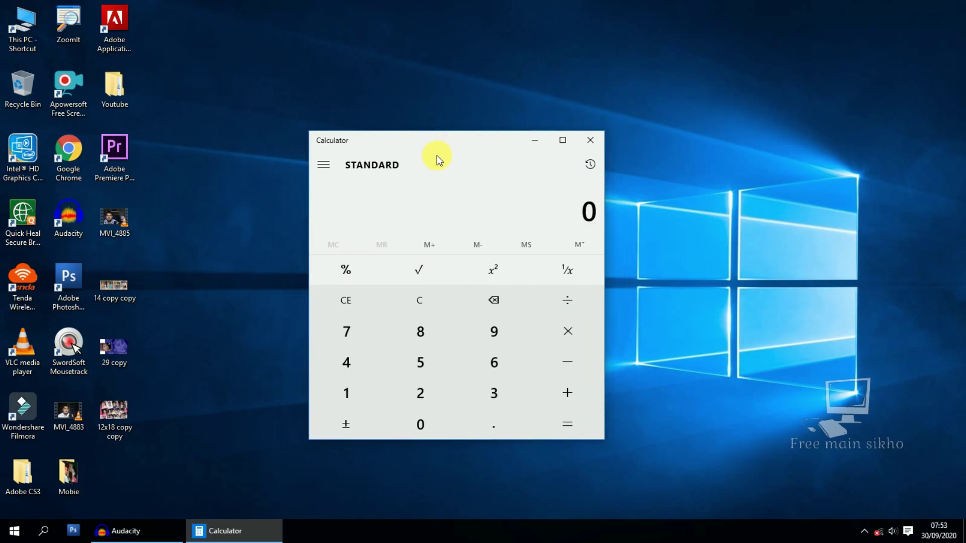
left_click_drag(459, 154, 531, 133)
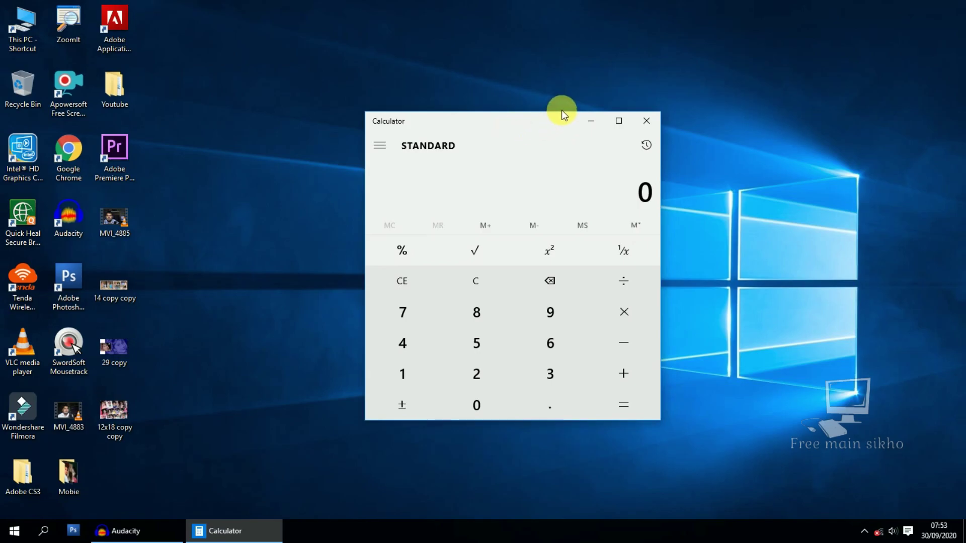
- Calculate 200 divided by 30 in the standard calculator
type("200")
key("slash")
key("slash")
key("3")
key("0")
key("Return")
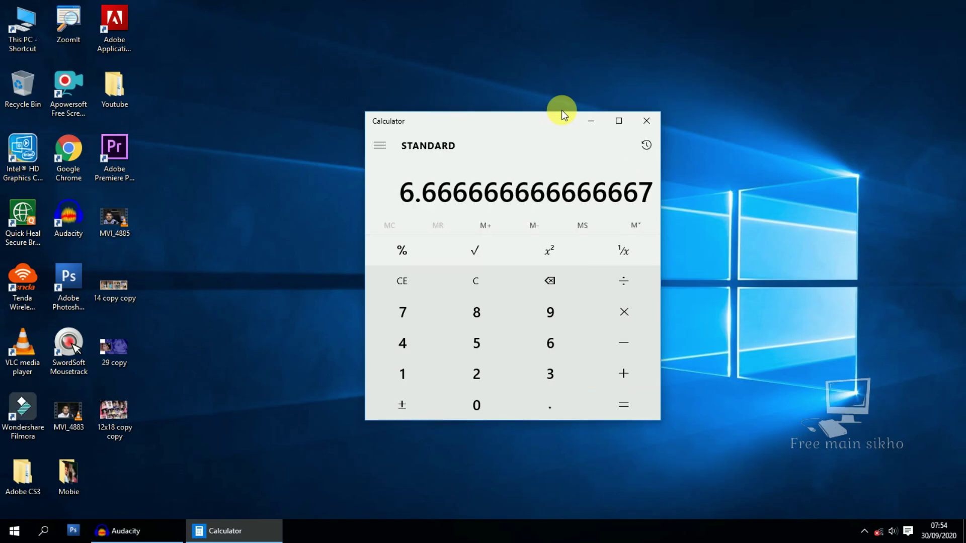
left_click_drag(523, 129, 503, 116)
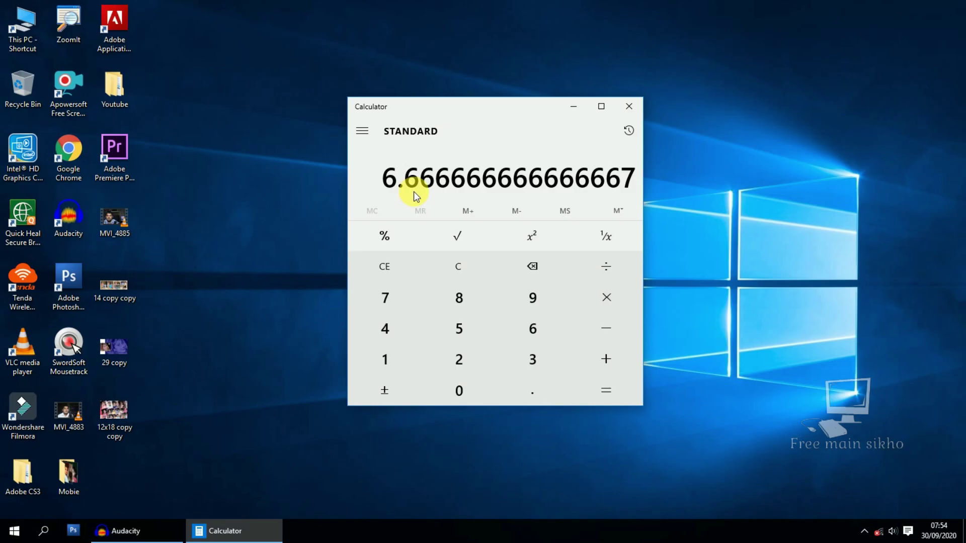
left_click_drag(471, 111, 525, 105)
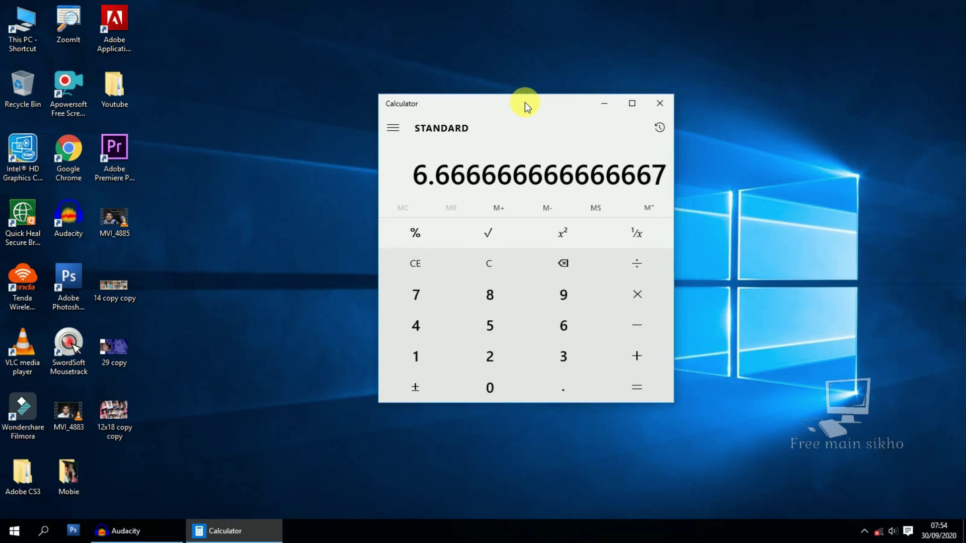
left_click_drag(529, 109, 560, 112)
- Clear the previous result and calculate 300 divided by 30
left_click(499, 262)
key("3")
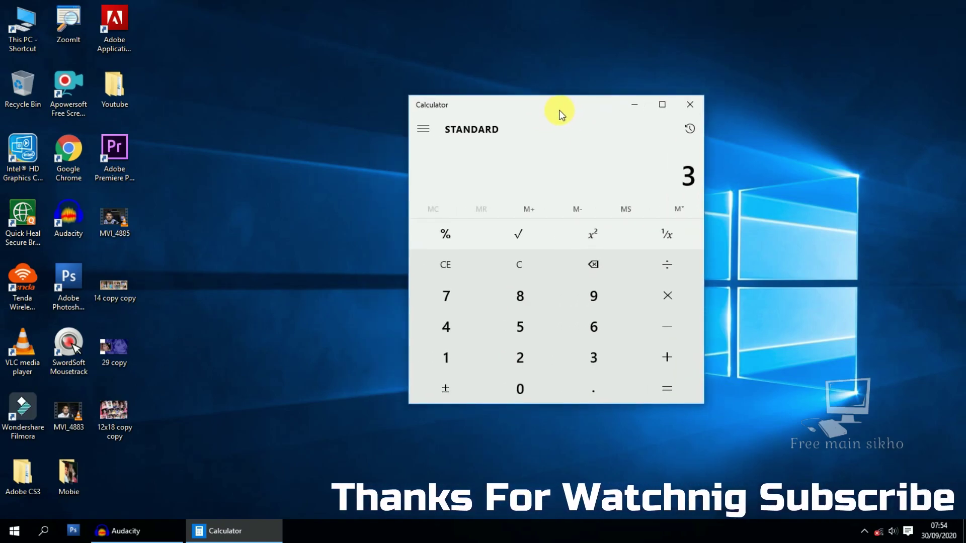
key("0")
key("0")
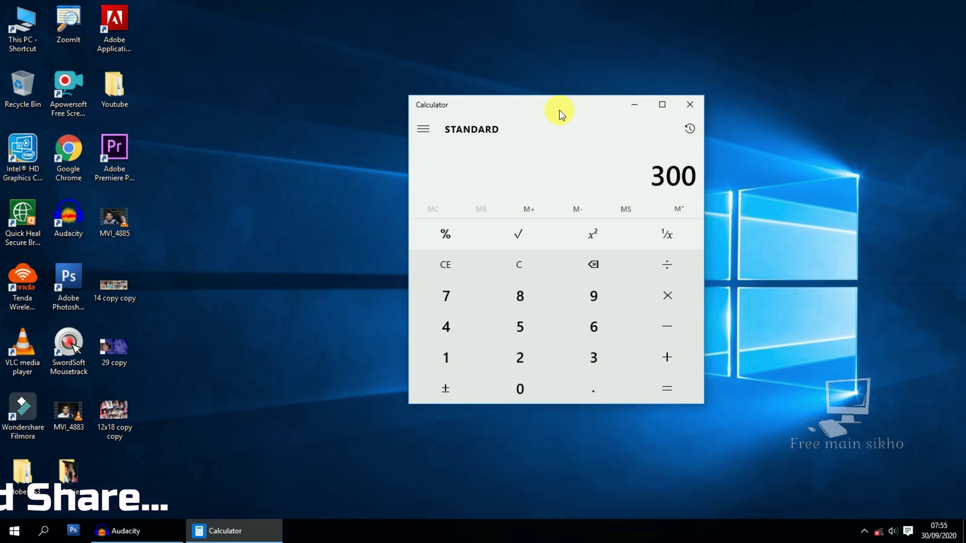
key("slash")
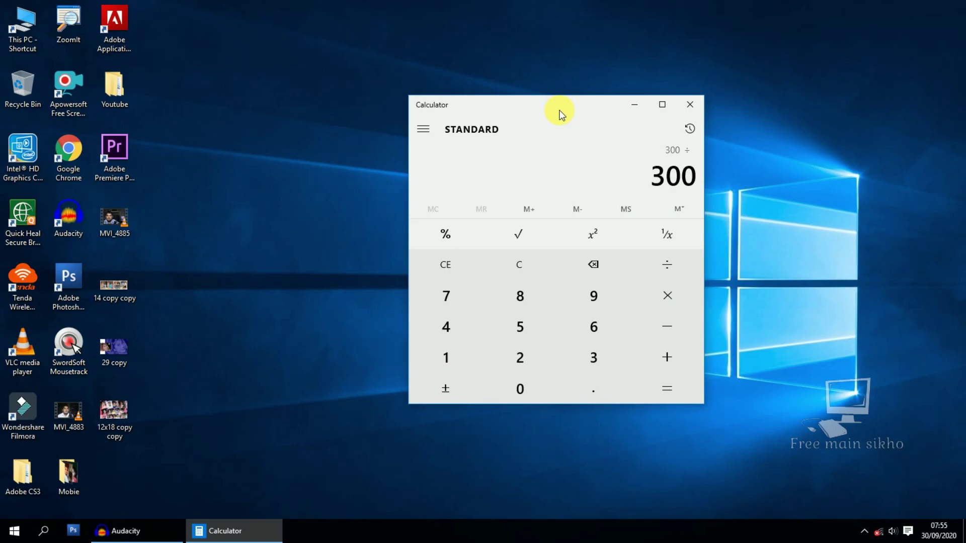
key("3")
key("0")
key("Return")
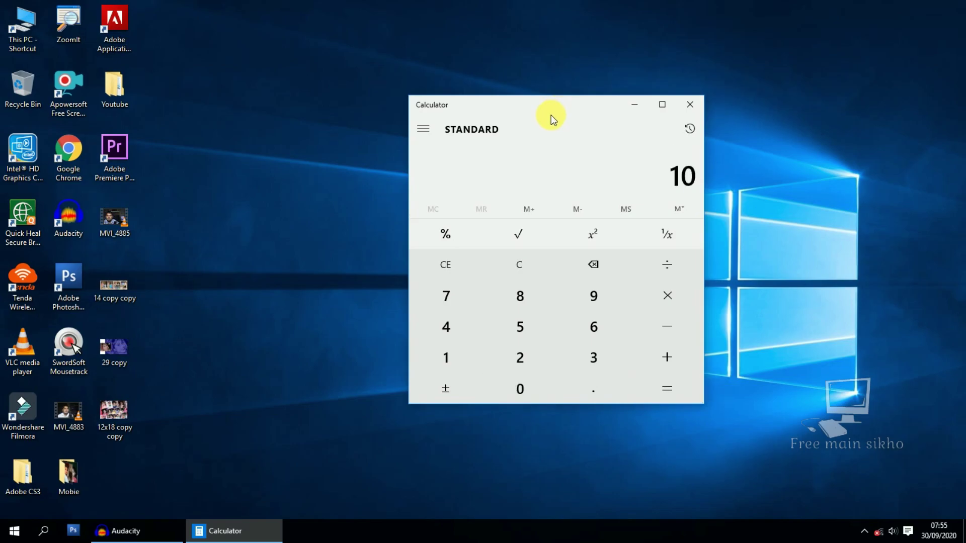
left_click_drag(557, 112, 541, 112)
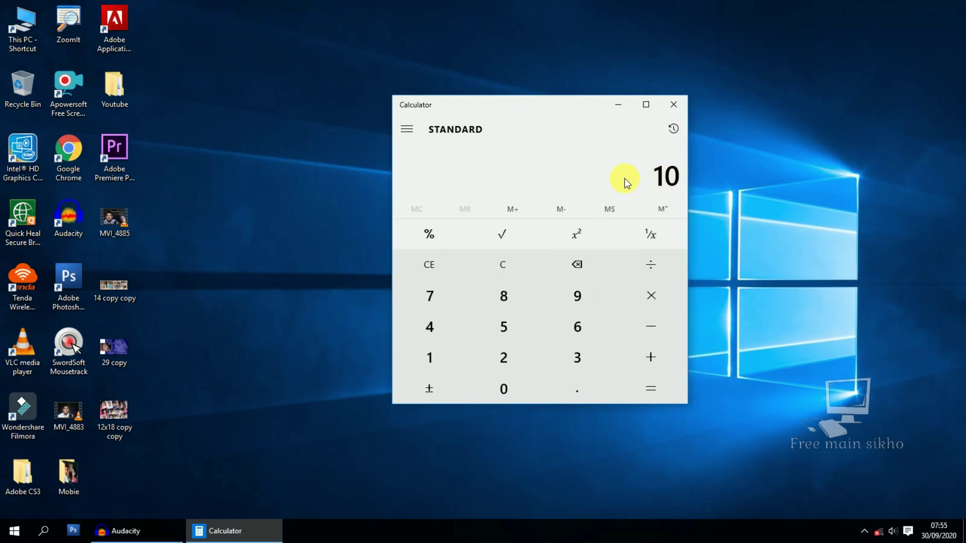
left_click_drag(556, 113, 491, 108)
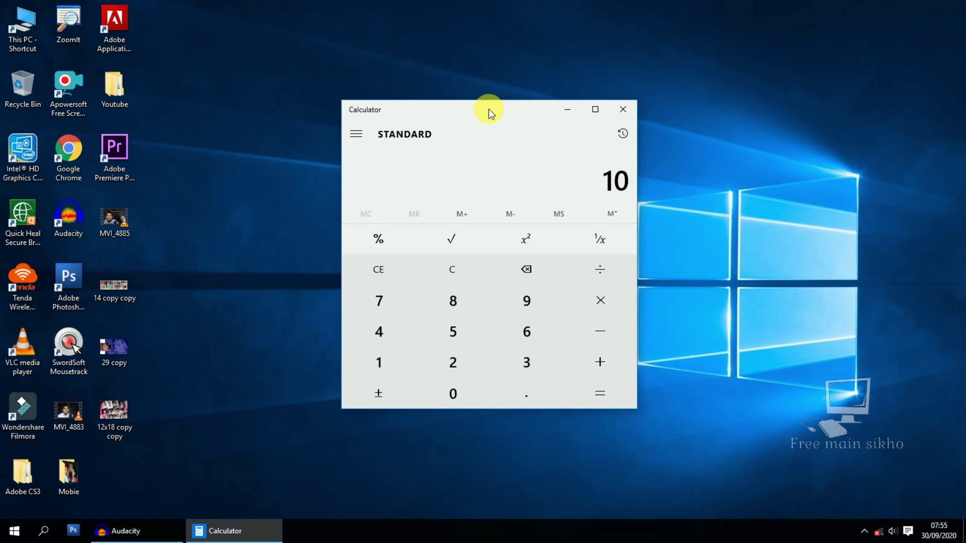
left_click_drag(489, 111, 504, 93)
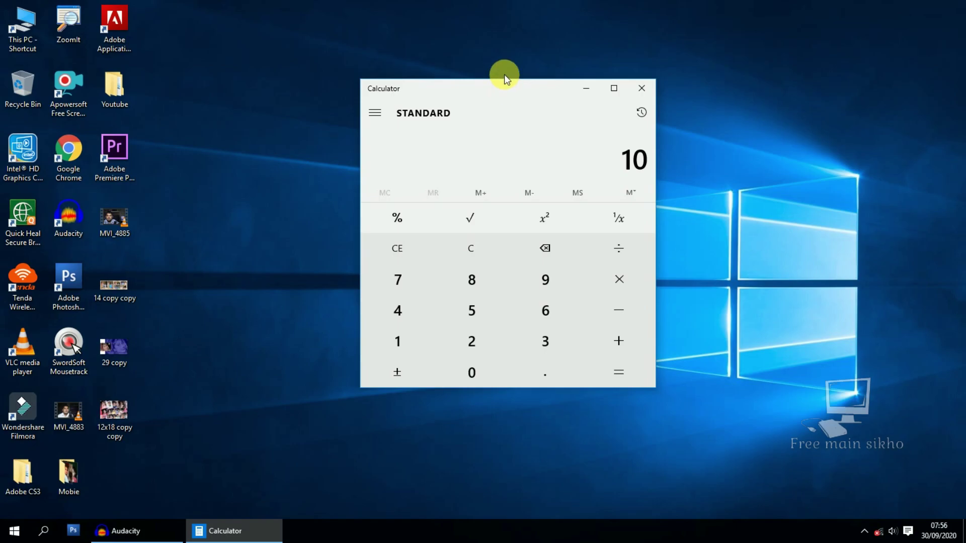
mouse_move(512, 90)
left_mouse_down()
mouse_move(504, 88)
mouse_move(519, 88)
mouse_move(513, 109)
mouse_move(521, 101)
left_mouse_up()
- Clear the previous result and calculate 500 divided by 7
left_click(491, 242)
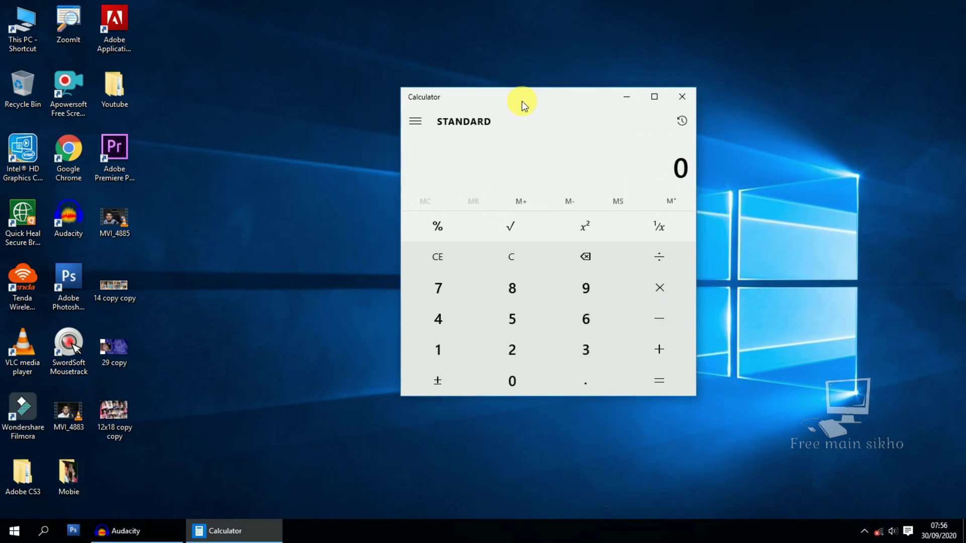
left_click(532, 316)
double_click(517, 376)
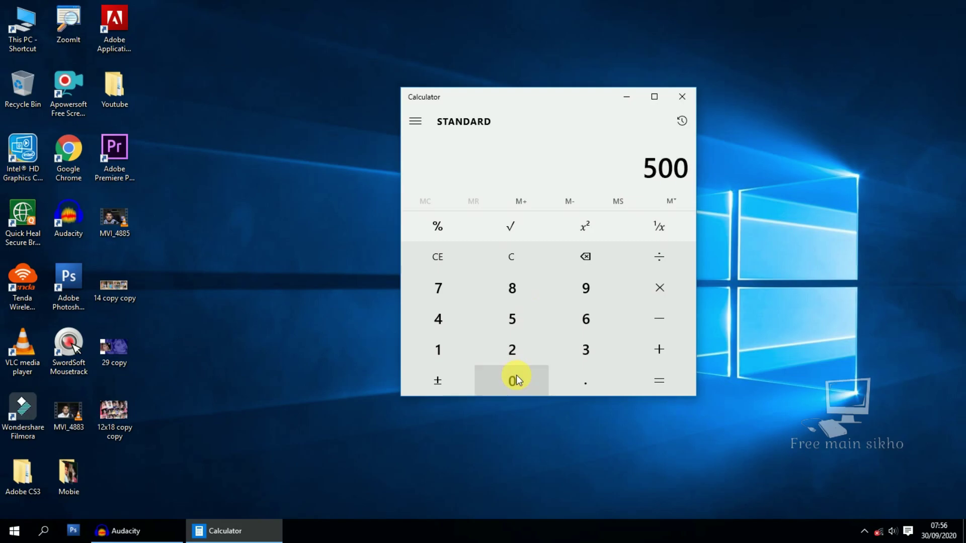
left_click_drag(535, 100, 548, 99)
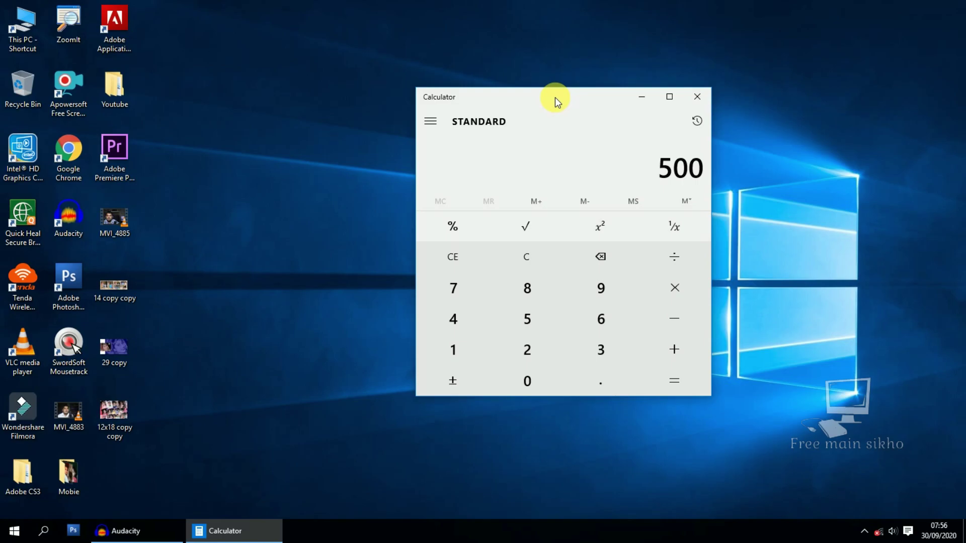
mouse_move(554, 97)
left_mouse_down()
mouse_move(530, 91)
mouse_move(546, 99)
left_mouse_up()
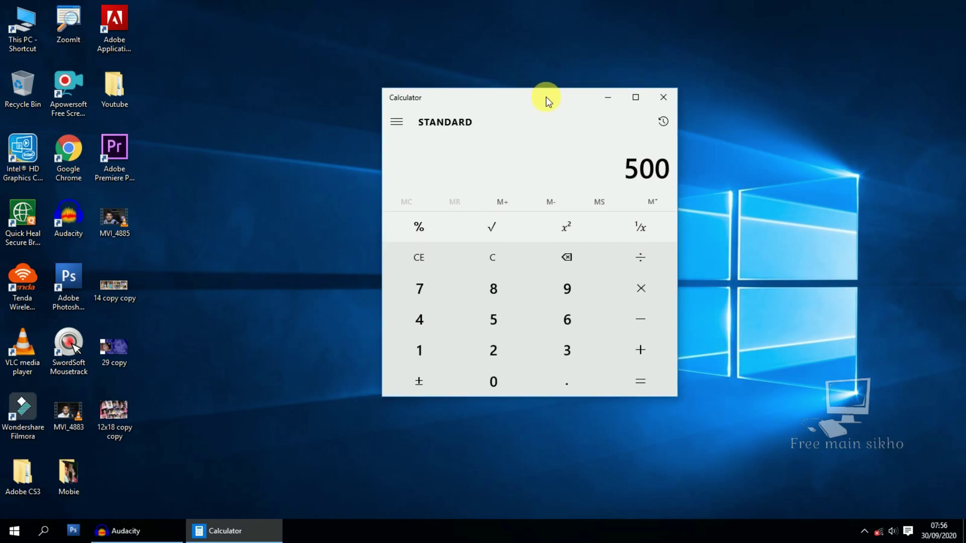
left_click_drag(547, 98, 563, 97)
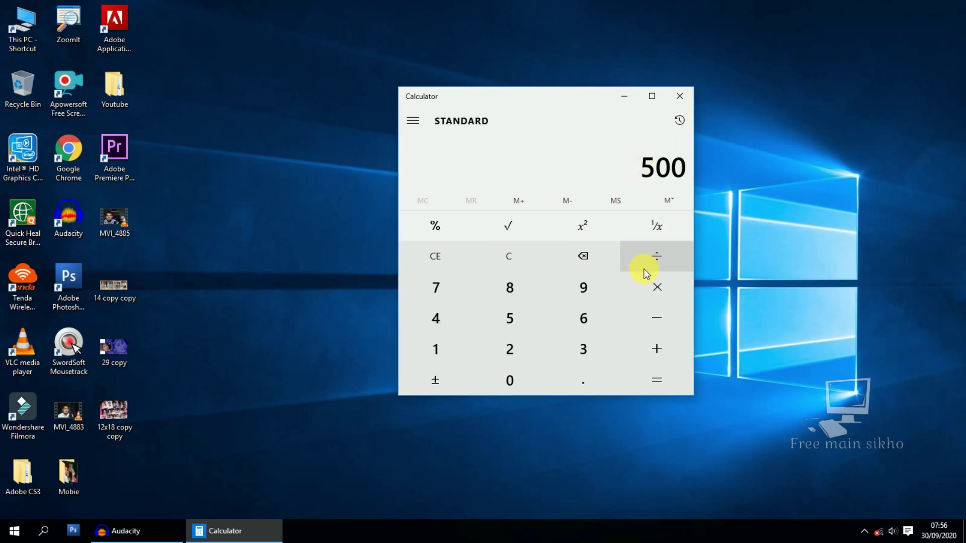
left_click(659, 264)
left_click_drag(548, 105, 543, 104)
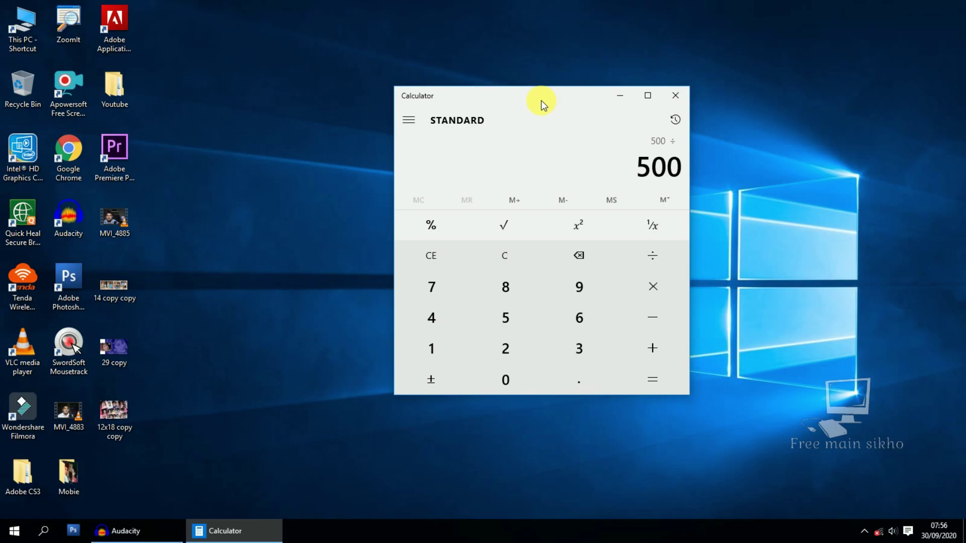
left_click_drag(543, 104, 578, 94)
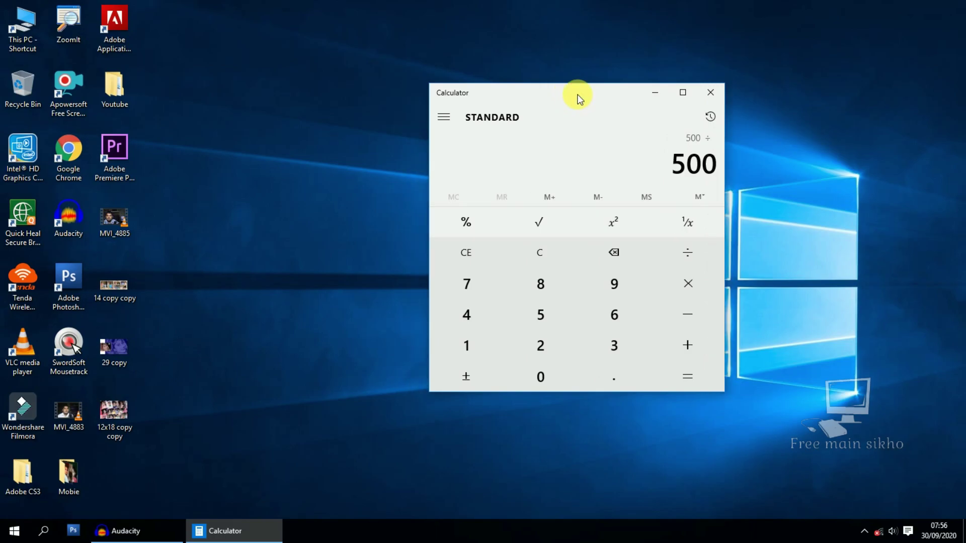
left_click(479, 289)
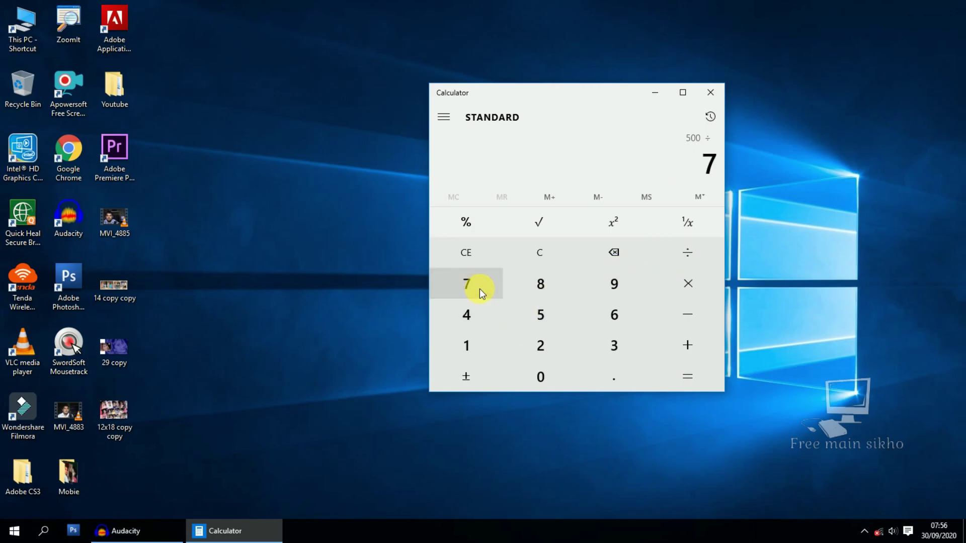
left_click(680, 375)
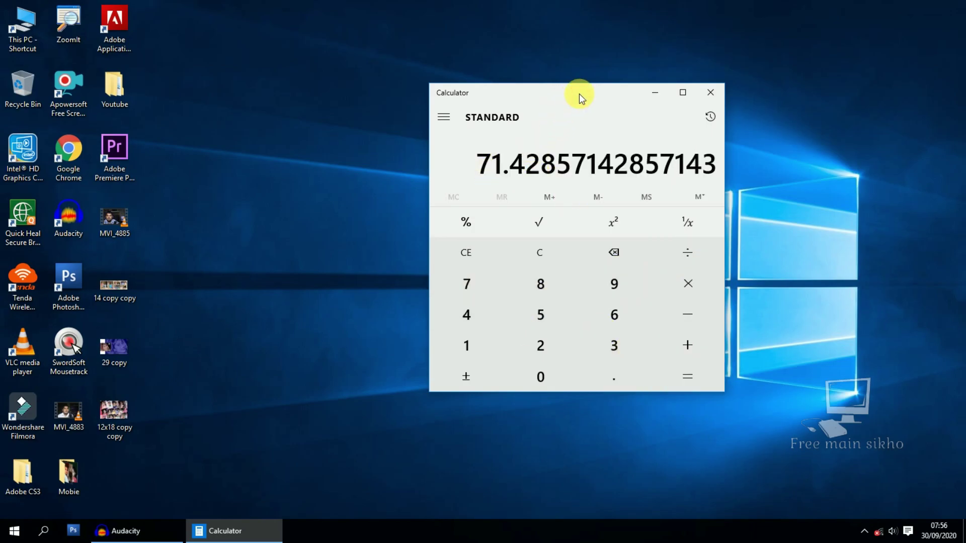
left_click_drag(574, 92, 584, 91)
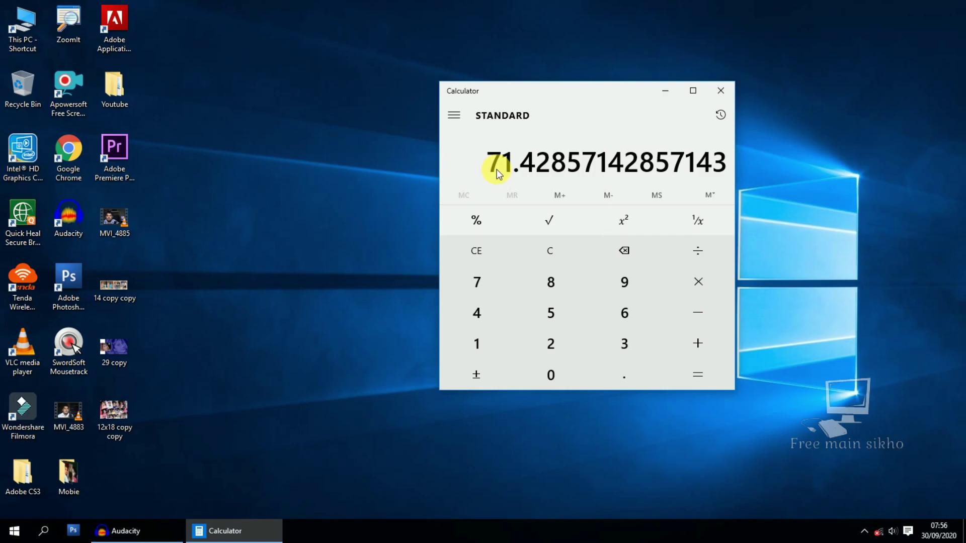
left_click_drag(587, 96, 564, 93)
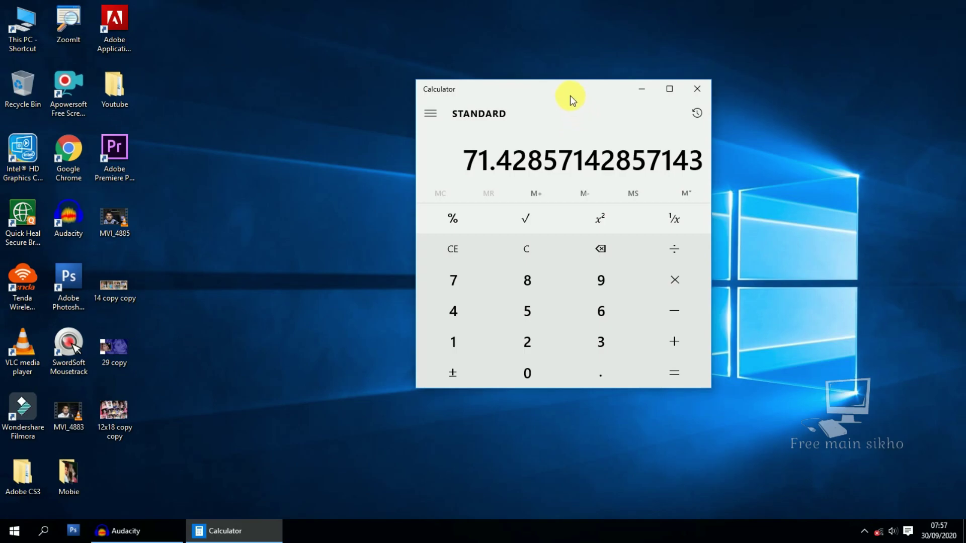
left_click_drag(570, 95, 581, 91)
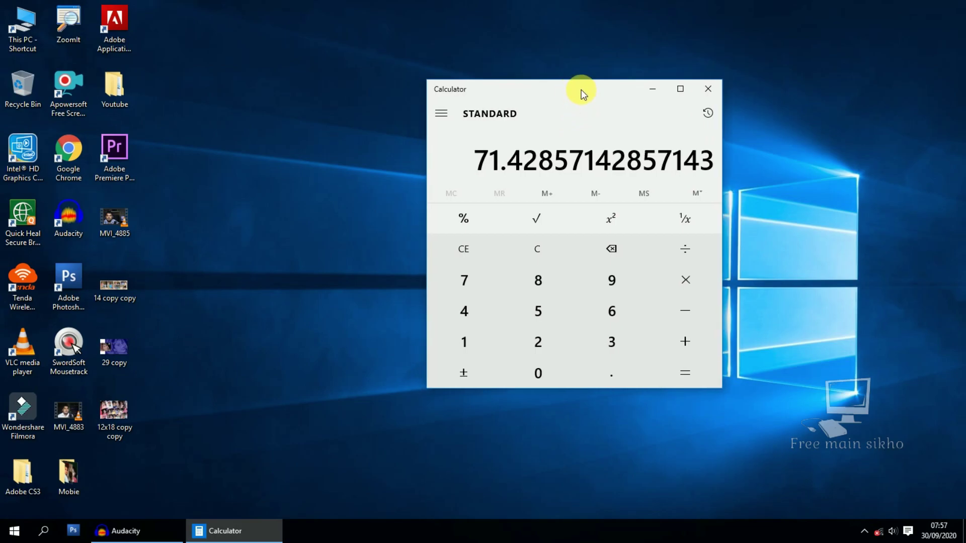
- Clear the previous result and calculate 450 divided by 5.5
left_click(534, 261)
left_click(479, 314)
left_click(527, 311)
left_click(546, 368)
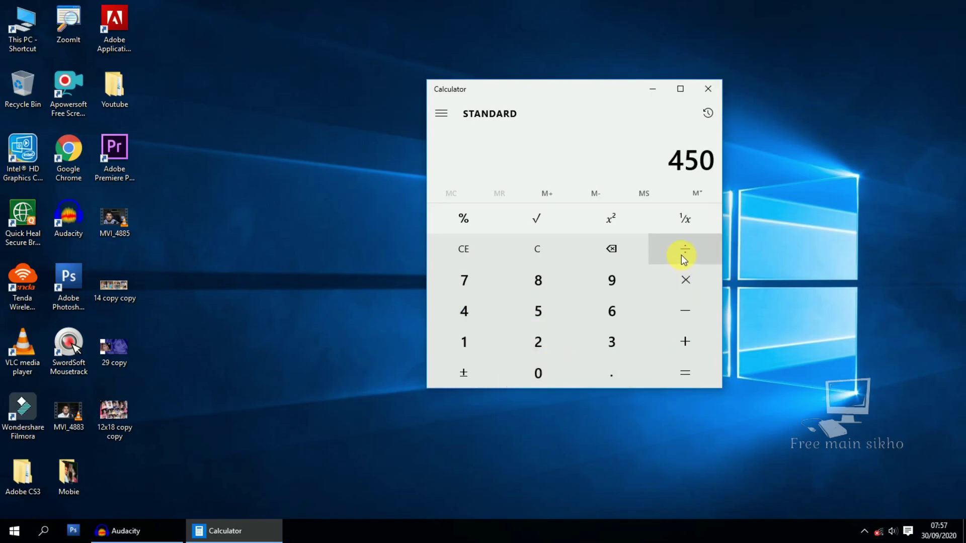
left_click_drag(579, 98, 596, 98)
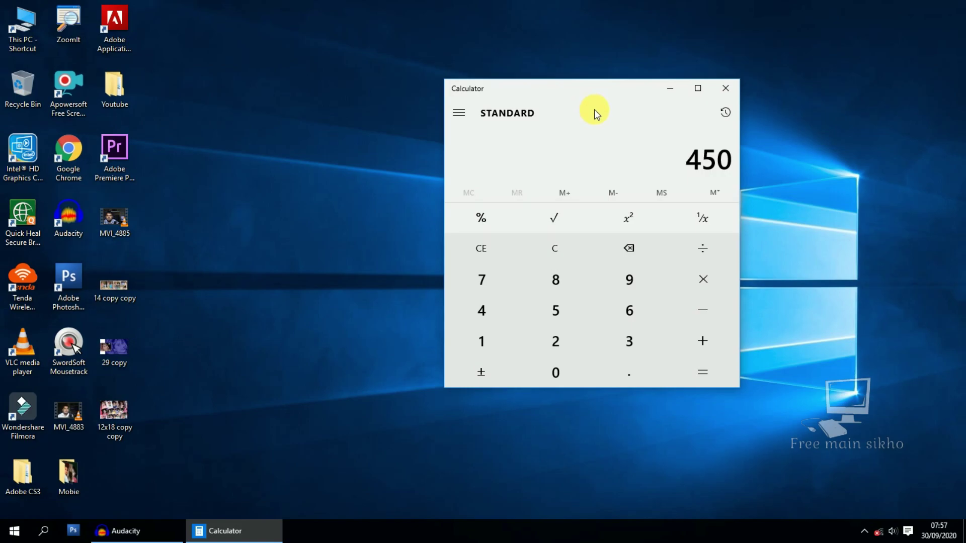
left_click_drag(582, 89, 577, 88)
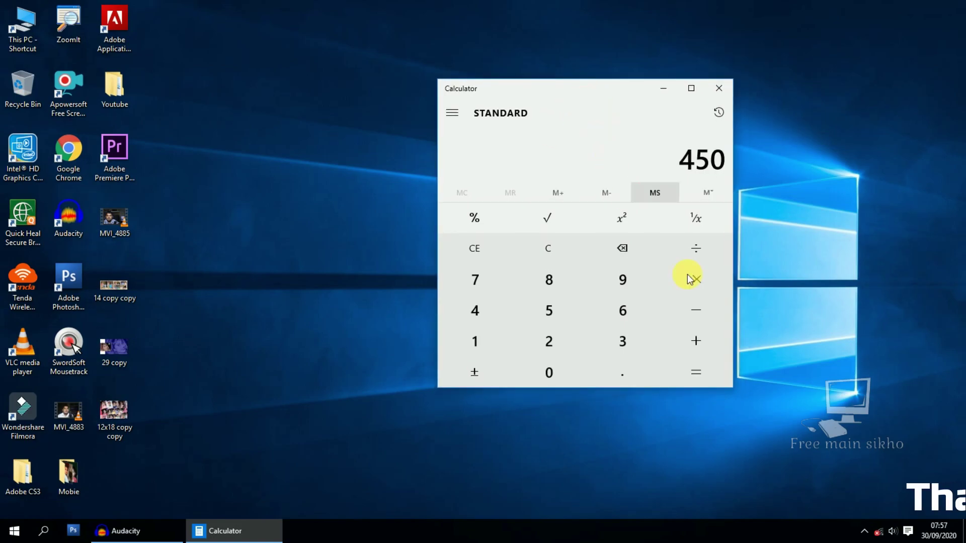
left_click(689, 249)
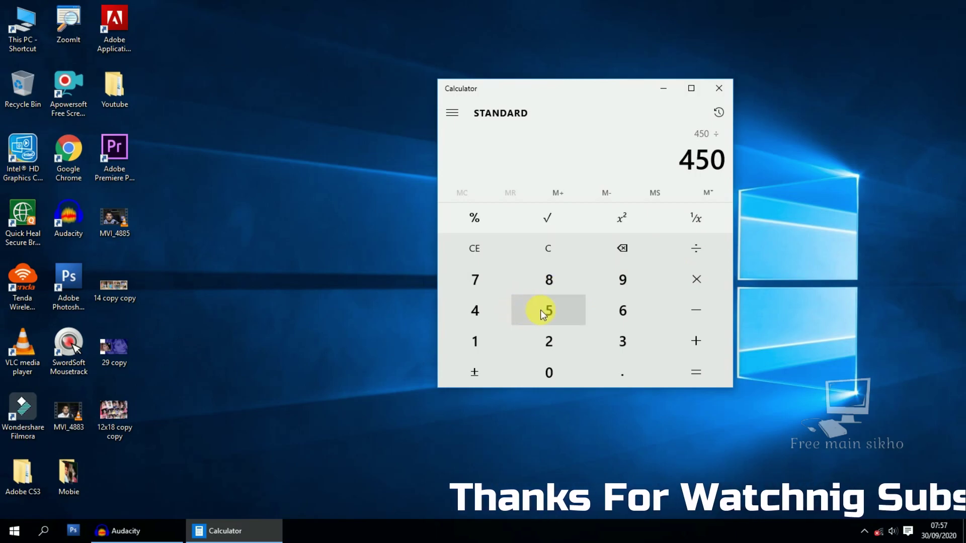
left_click(540, 310)
left_click(616, 377)
left_click(553, 314)
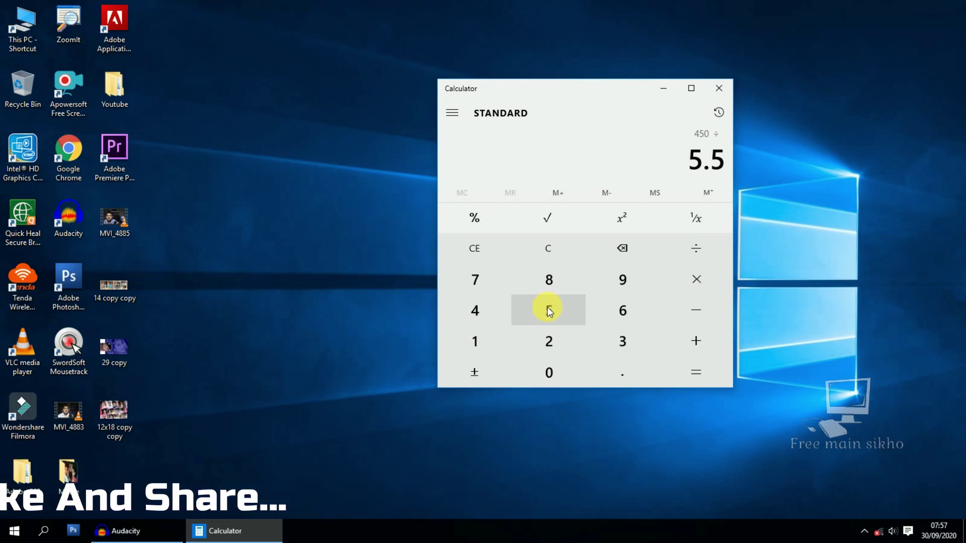
left_click(697, 382)
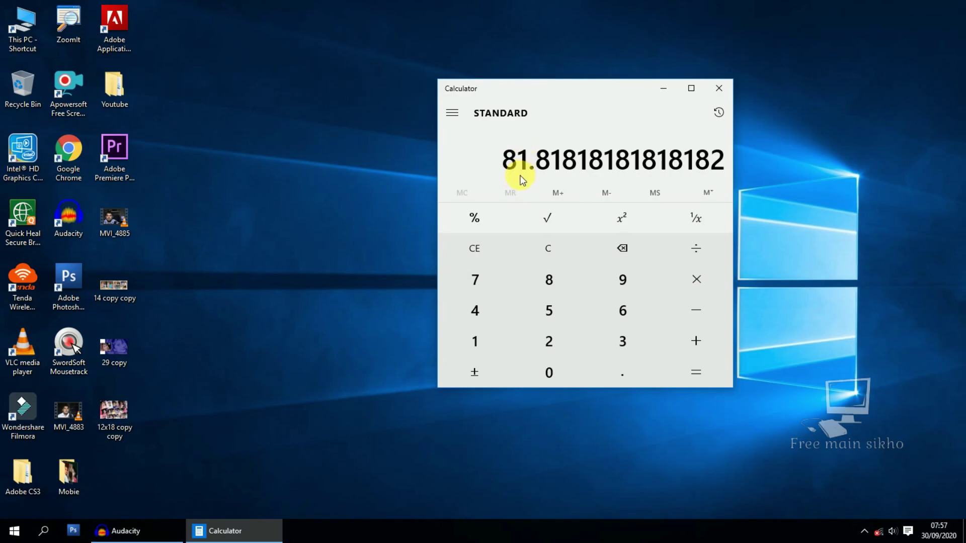
mouse_move(588, 93)
left_mouse_down()
mouse_move(626, 89)
mouse_move(602, 95)
left_mouse_up()
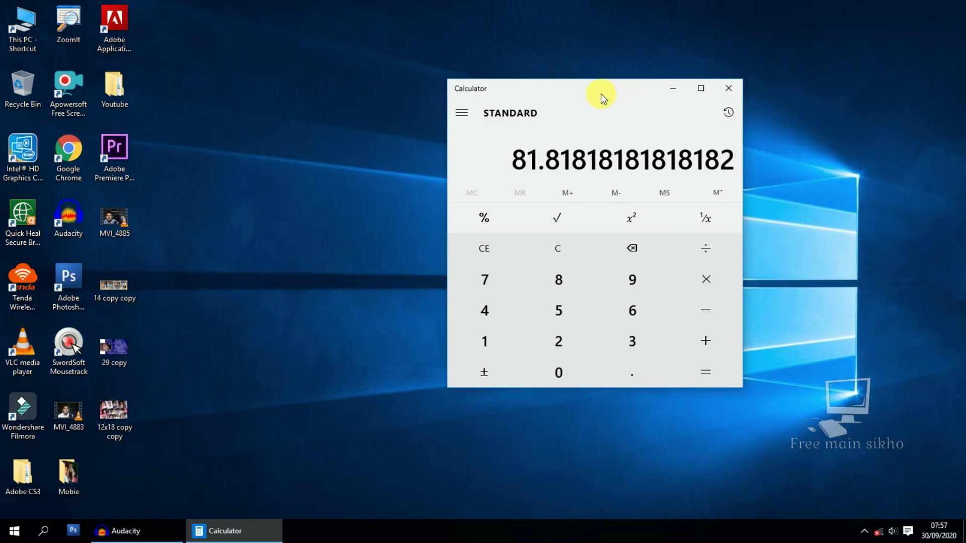
- Clear the previous result and calculate 300 divided by 40
mouse_move(601, 93)
left_mouse_down()
mouse_move(528, 93)
mouse_move(585, 82)
mouse_move(608, 89)
left_mouse_up()
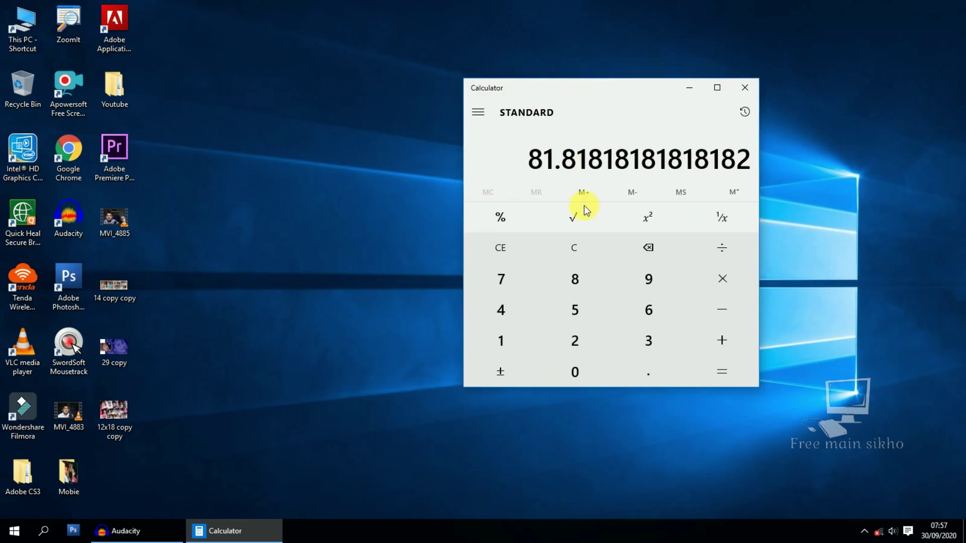
left_click(579, 252)
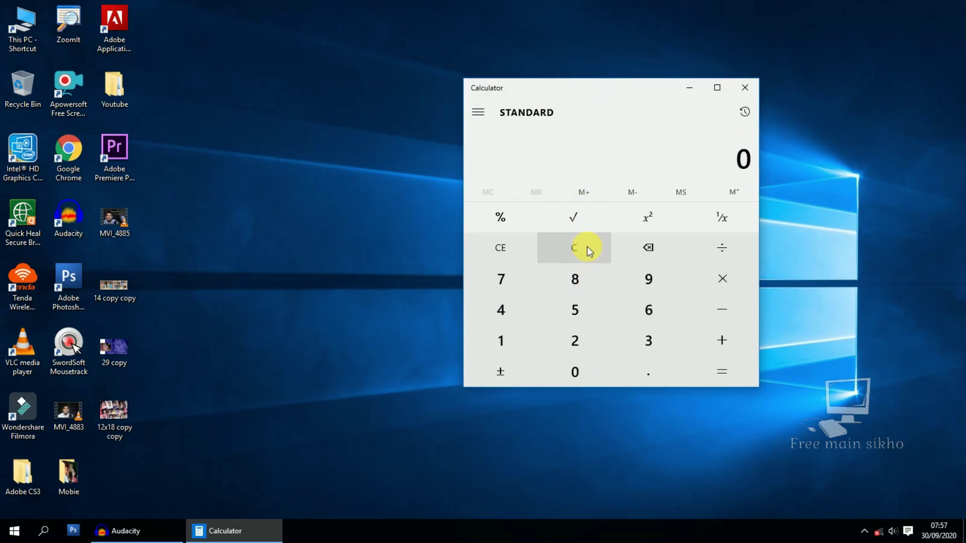
left_click(645, 343)
left_click(601, 371)
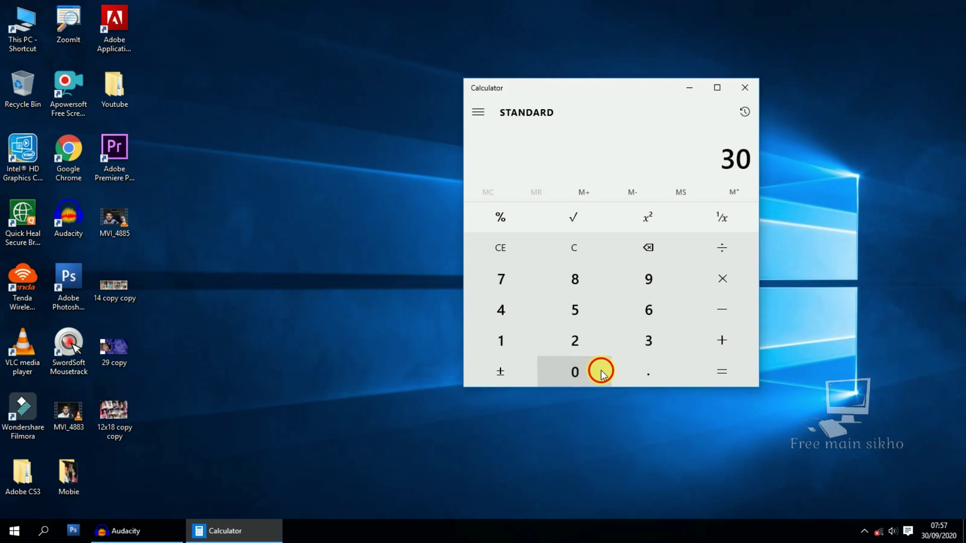
left_click(602, 371)
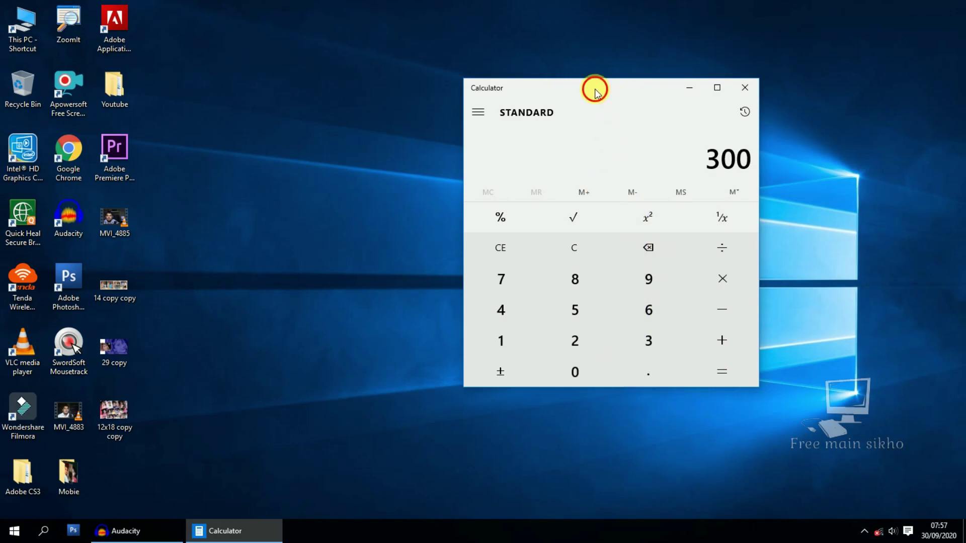
left_click_drag(610, 90, 590, 89)
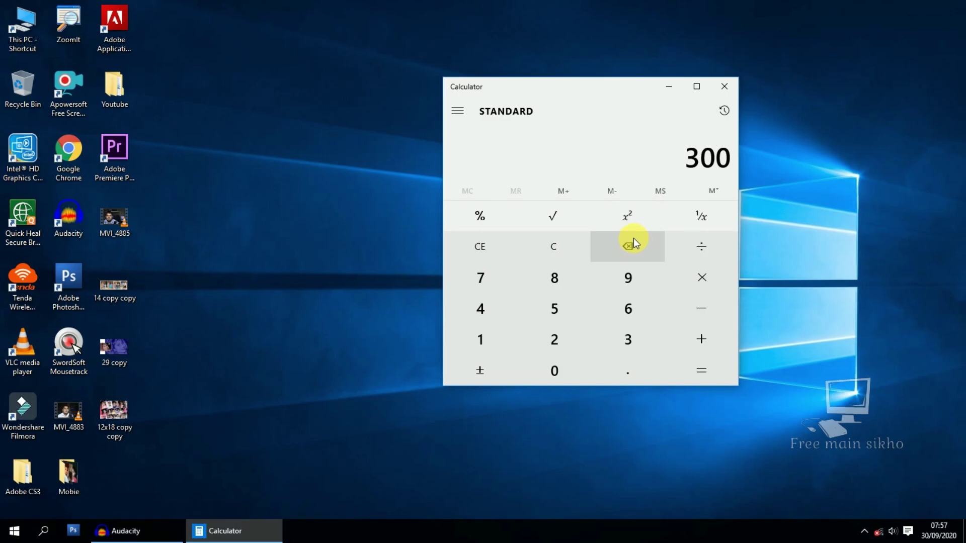
left_click(709, 249)
left_click(501, 317)
left_click(557, 376)
left_click(701, 370)
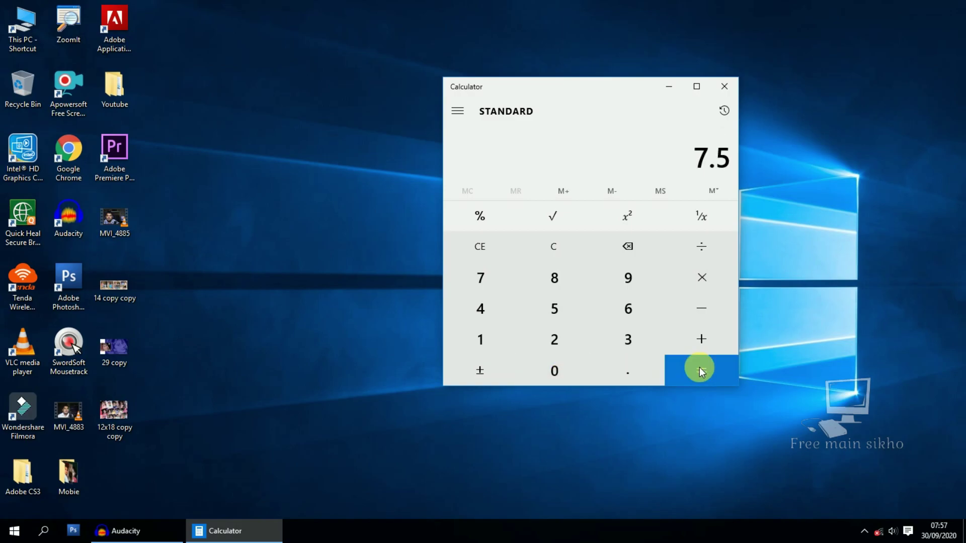
- Clear the previous result and calculate 250 divided by 6
left_click_drag(585, 85, 598, 85)
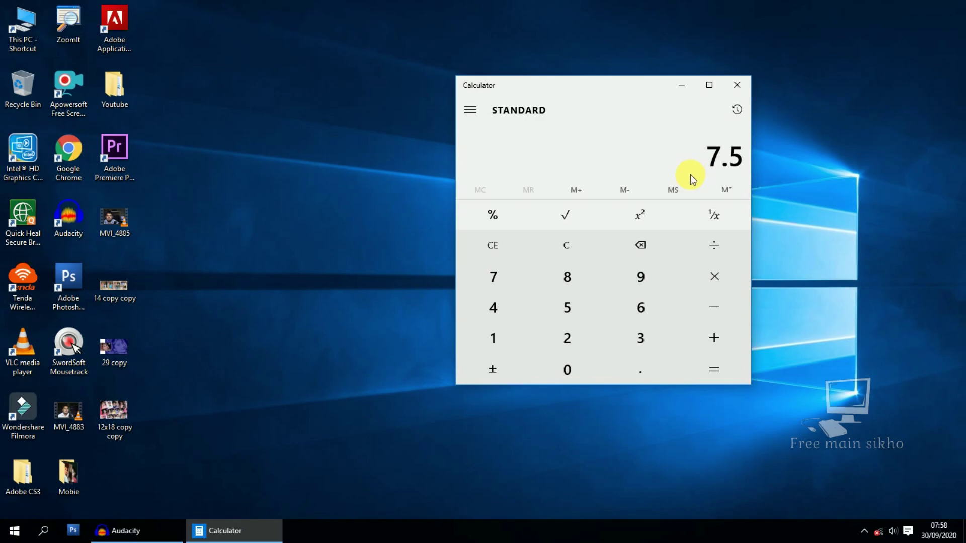
left_click_drag(625, 89, 578, 84)
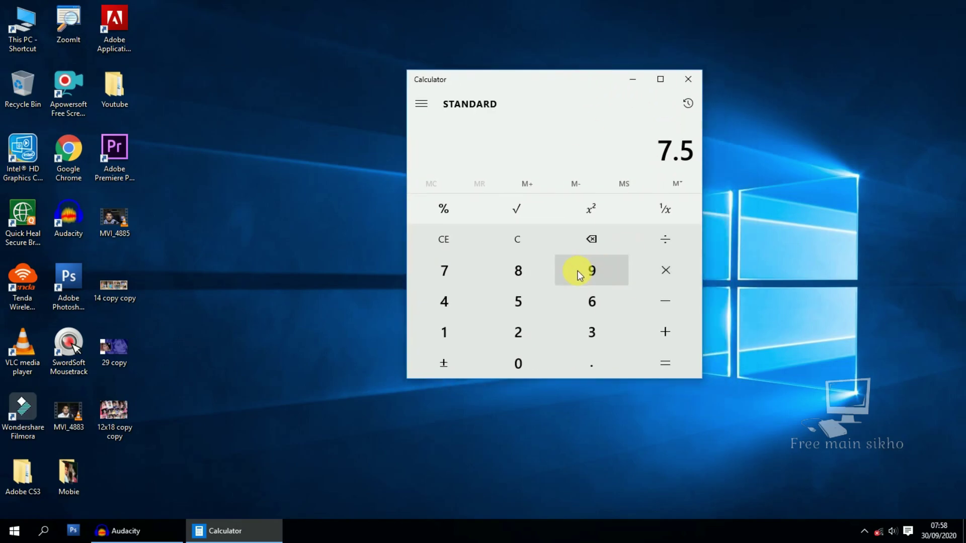
left_click(532, 252)
left_click(542, 331)
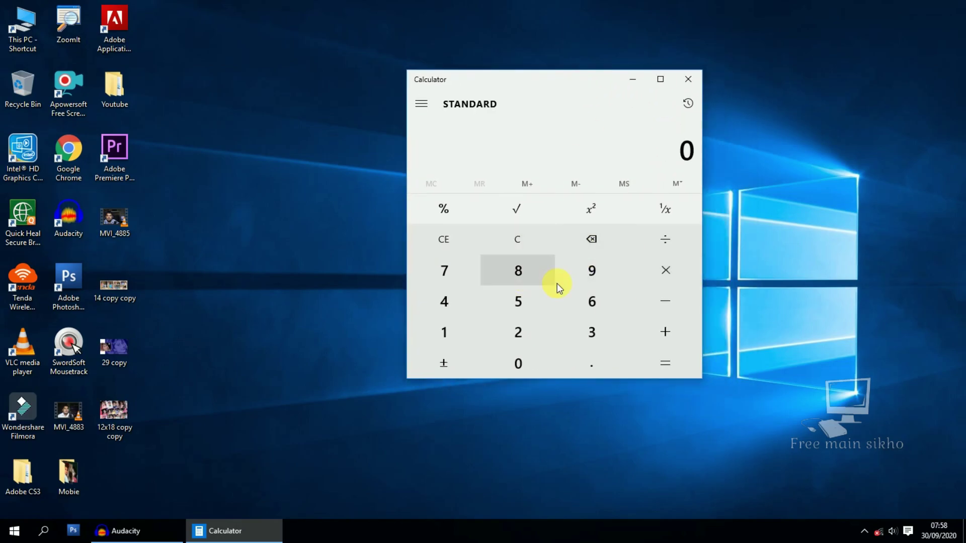
left_click(531, 304)
left_click(527, 365)
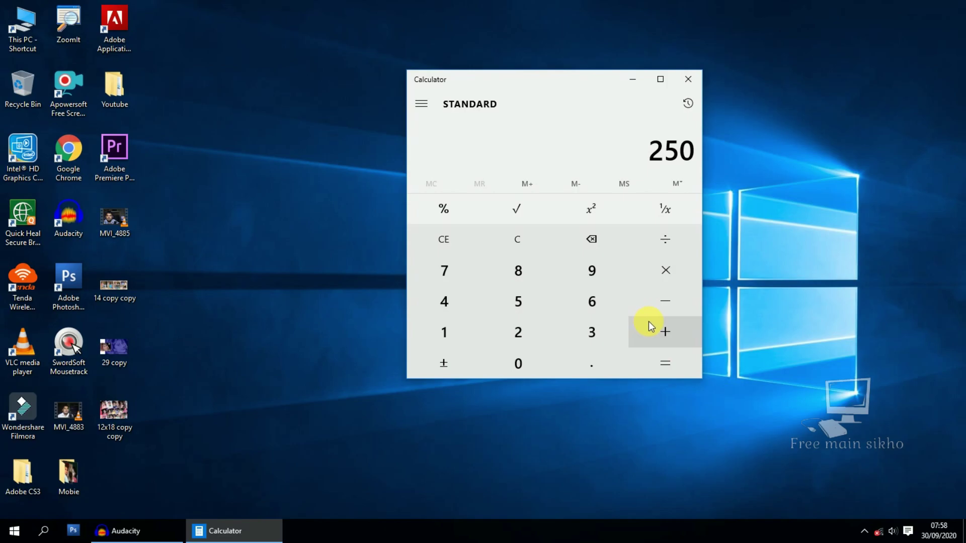
mouse_move(558, 84)
left_mouse_down()
mouse_move(576, 84)
mouse_move(551, 92)
mouse_move(525, 77)
mouse_move(561, 81)
left_mouse_up()
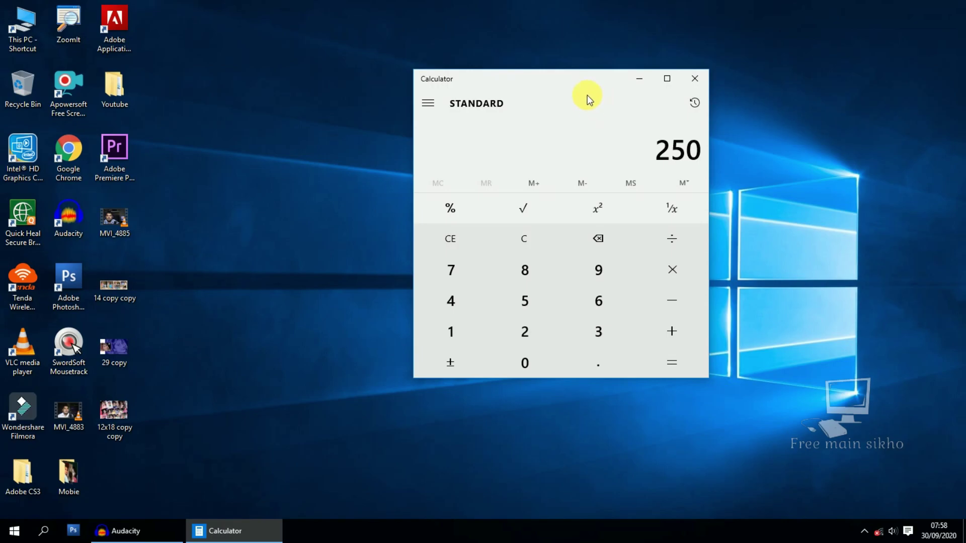
mouse_move(570, 74)
left_mouse_down()
mouse_move(552, 76)
mouse_move(570, 75)
left_mouse_up()
left_click(661, 237)
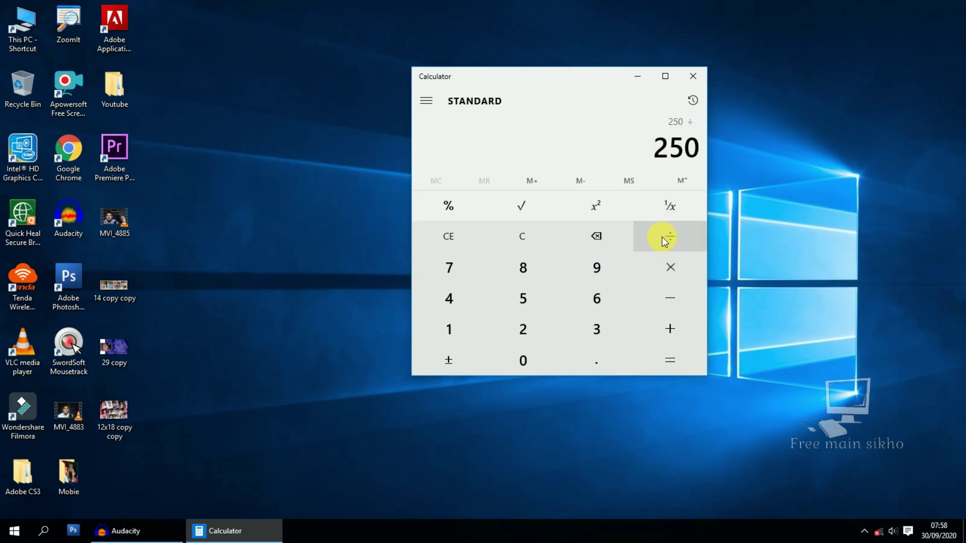
left_click(586, 299)
left_click(666, 364)
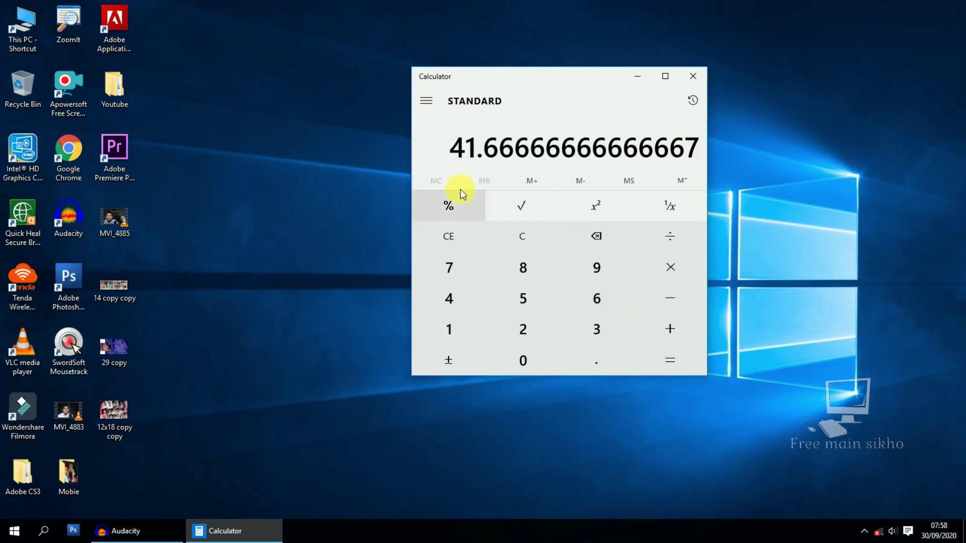
- Clear the previous result and calculate 1000 divided by 6
mouse_move(540, 81)
left_mouse_down()
mouse_move(556, 79)
mouse_move(536, 81)
left_mouse_up()
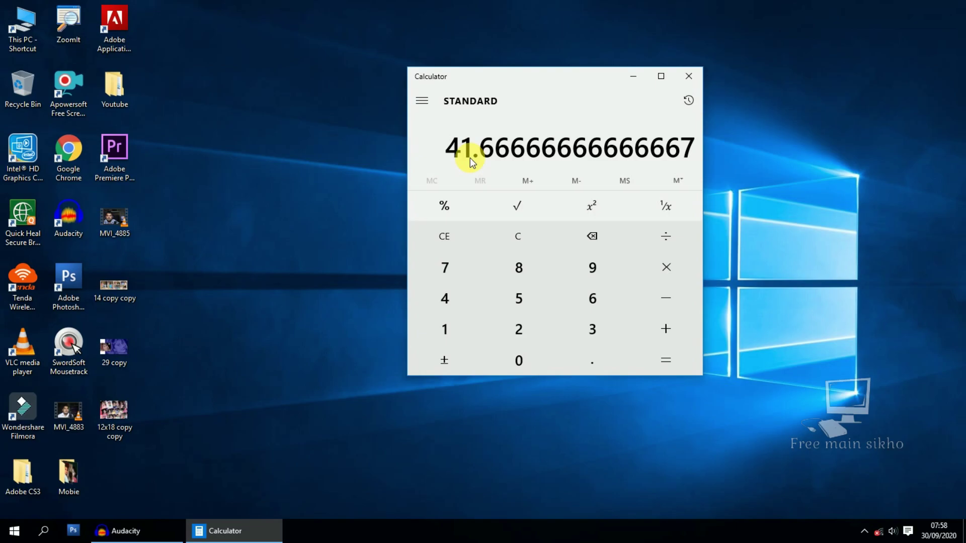
left_click_drag(548, 80, 554, 78)
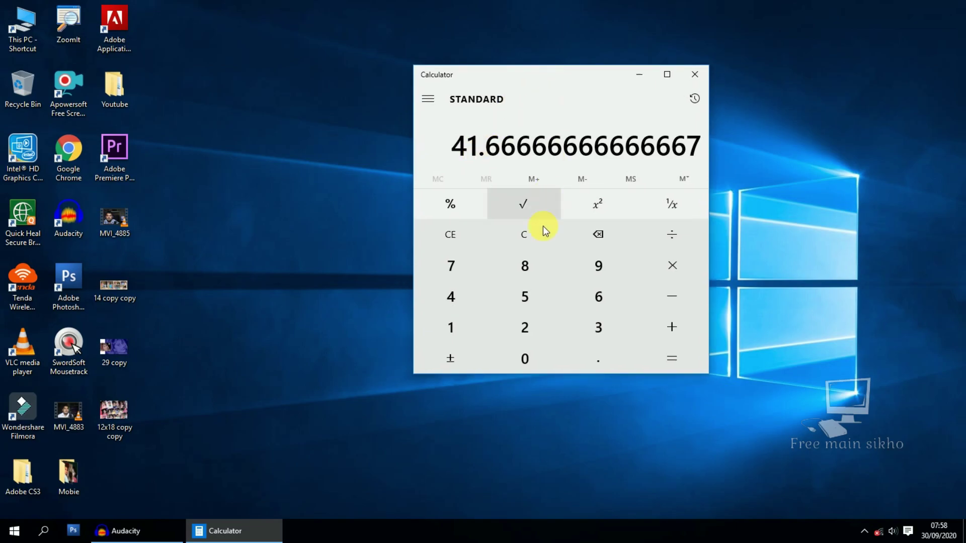
left_click(513, 243)
left_click(471, 328)
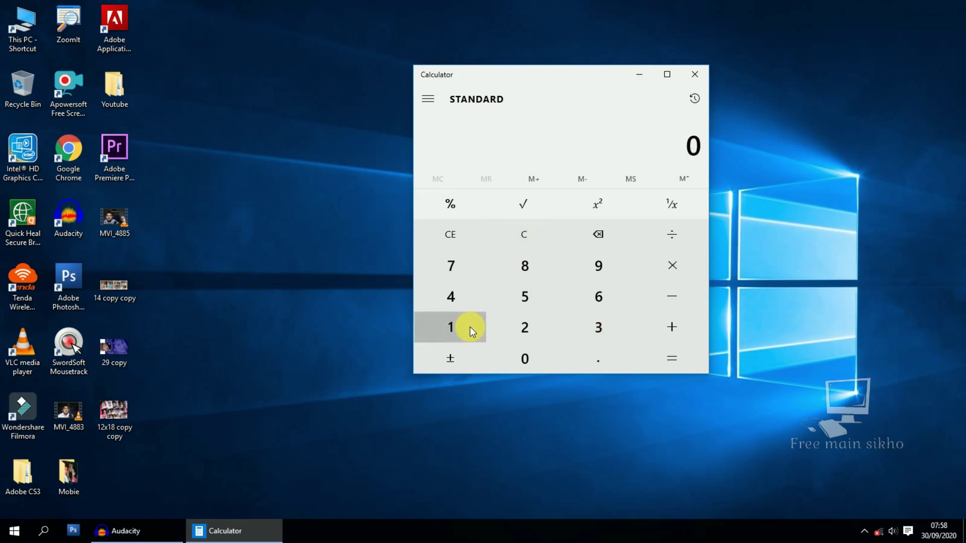
left_click(525, 360)
left_click(524, 359)
left_click(524, 359)
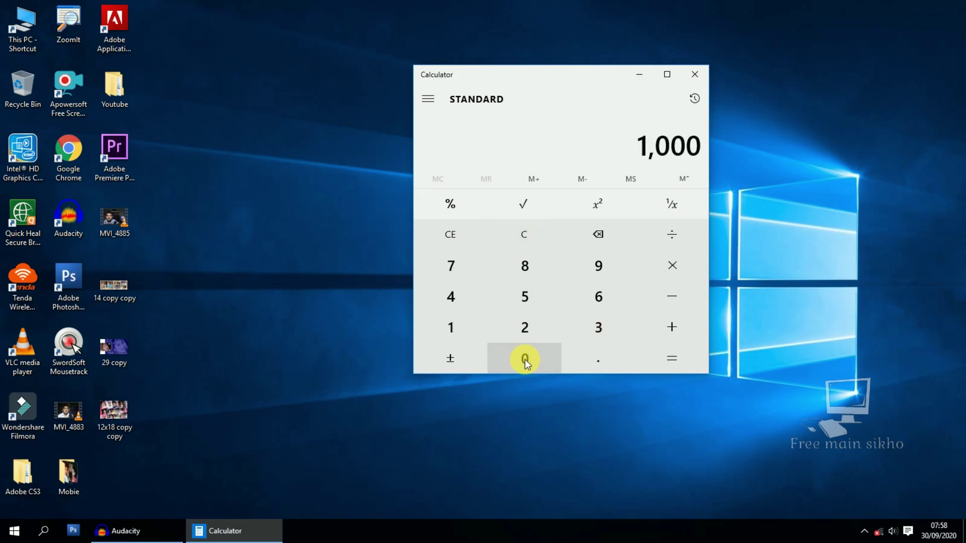
left_click(679, 237)
left_click(615, 297)
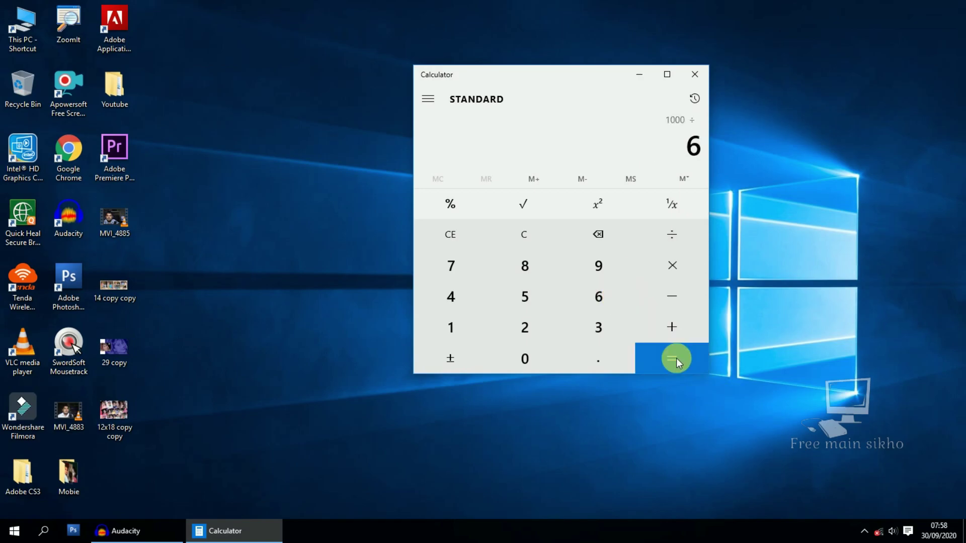
left_click(676, 354)
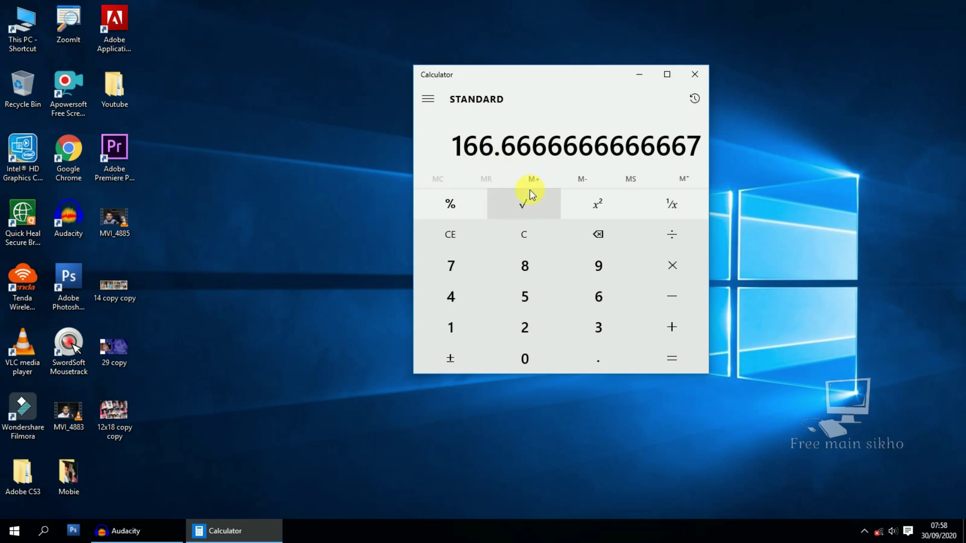
left_click_drag(582, 77, 565, 104)
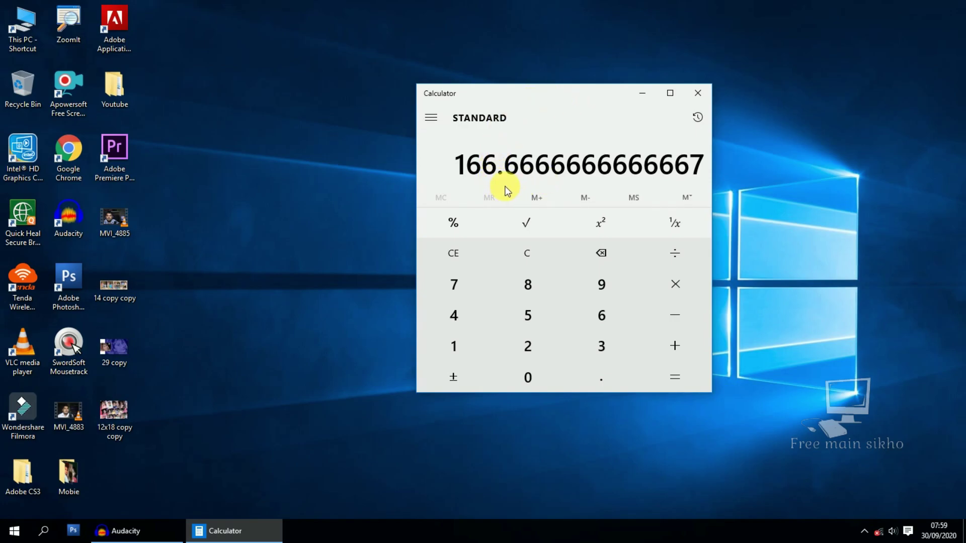
mouse_move(555, 101)
left_mouse_down()
mouse_move(575, 87)
mouse_move(547, 88)
left_mouse_up()
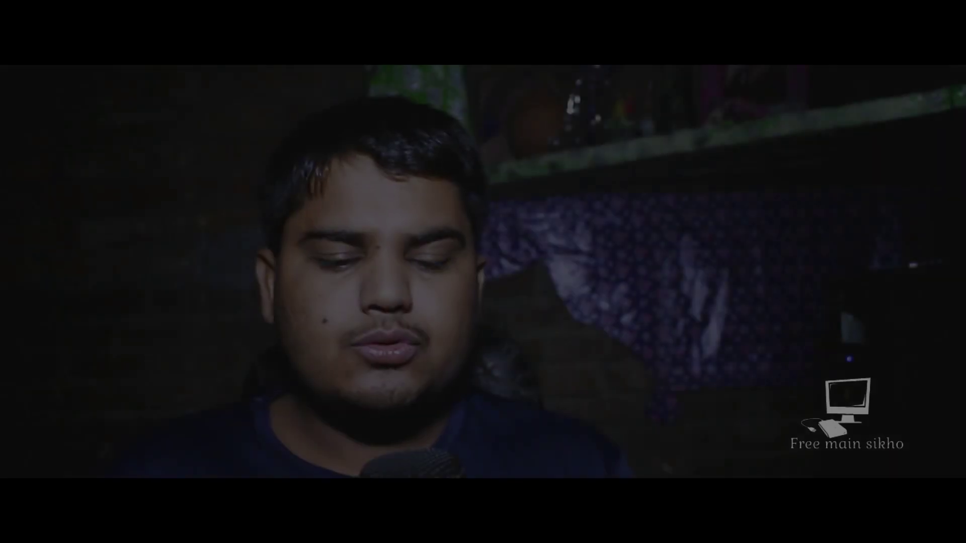